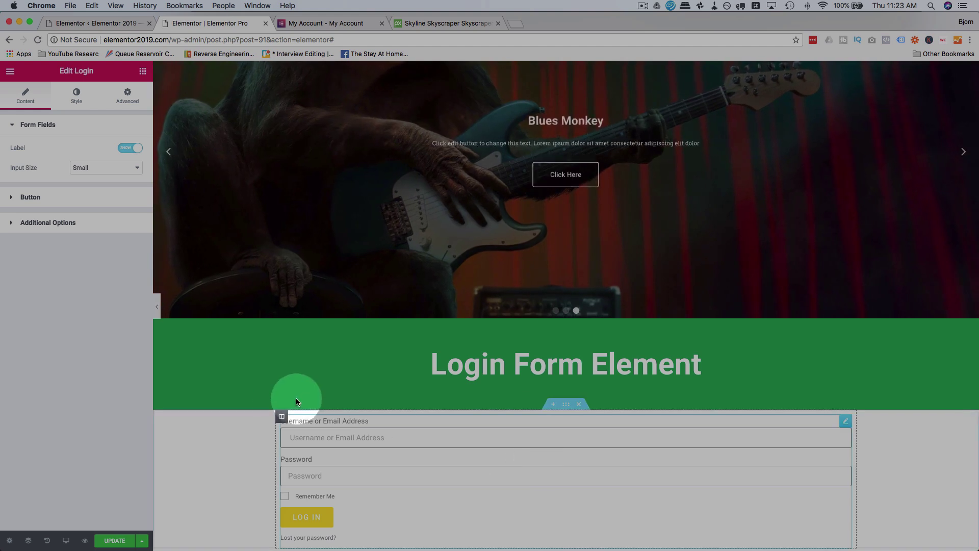
Hide the login form's field labels and set its input size to Extra Large
{"action": "scroll", "coordinate": [267, 391], "scroll_direction": "down", "scroll_amount": 3}
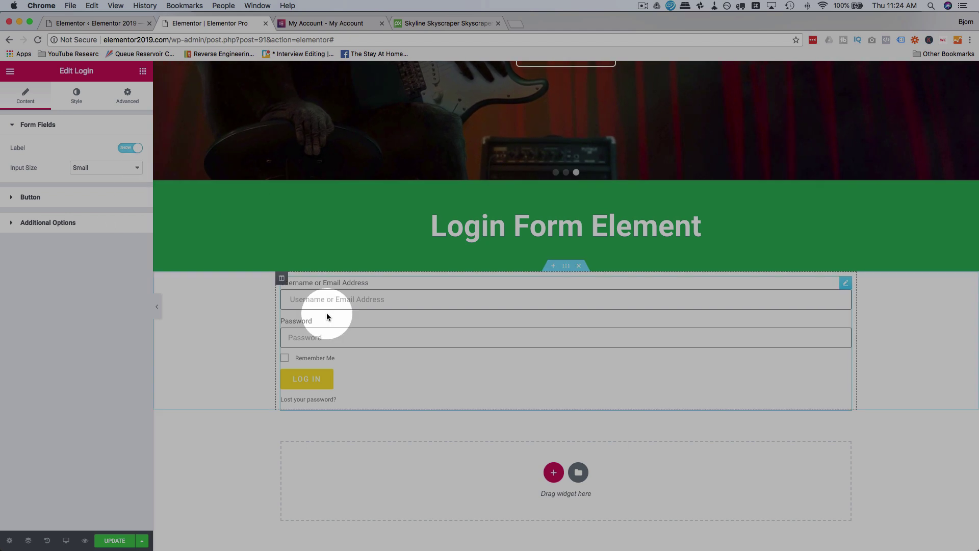
{"action": "left_click", "coordinate": [134, 153]}
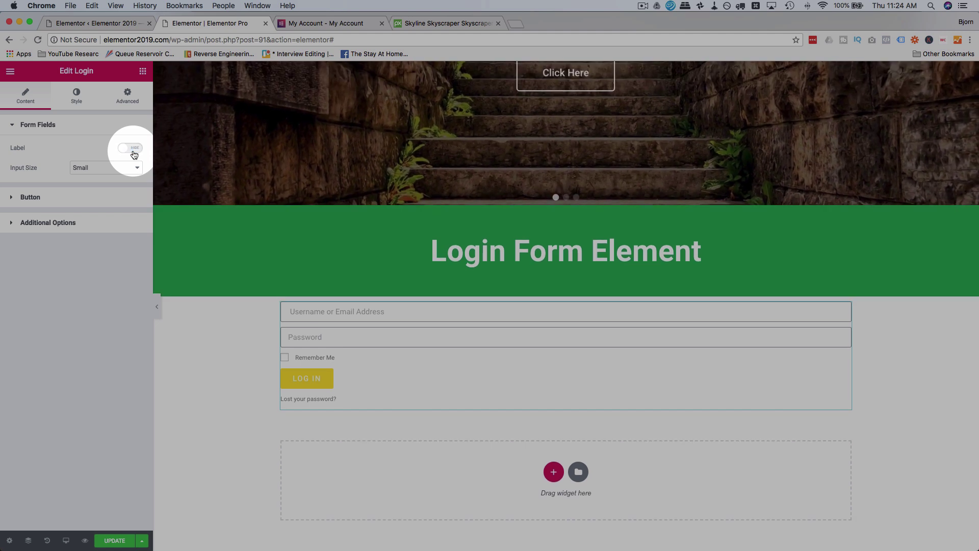
{"action": "left_click", "coordinate": [109, 168]}
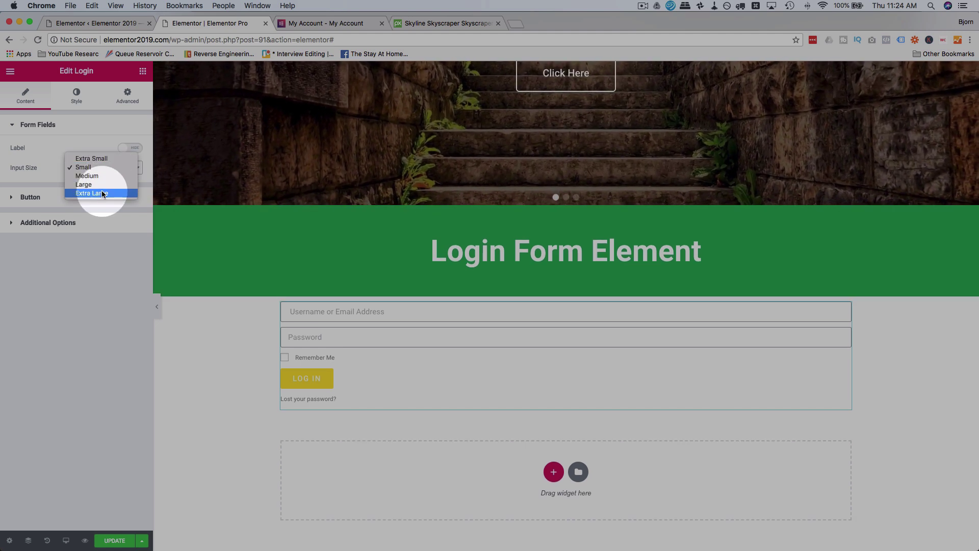
{"action": "left_click", "coordinate": [102, 192]}
Set the login form's button to justified alignment and Extra Large size
{"action": "left_click", "coordinate": [69, 196]}
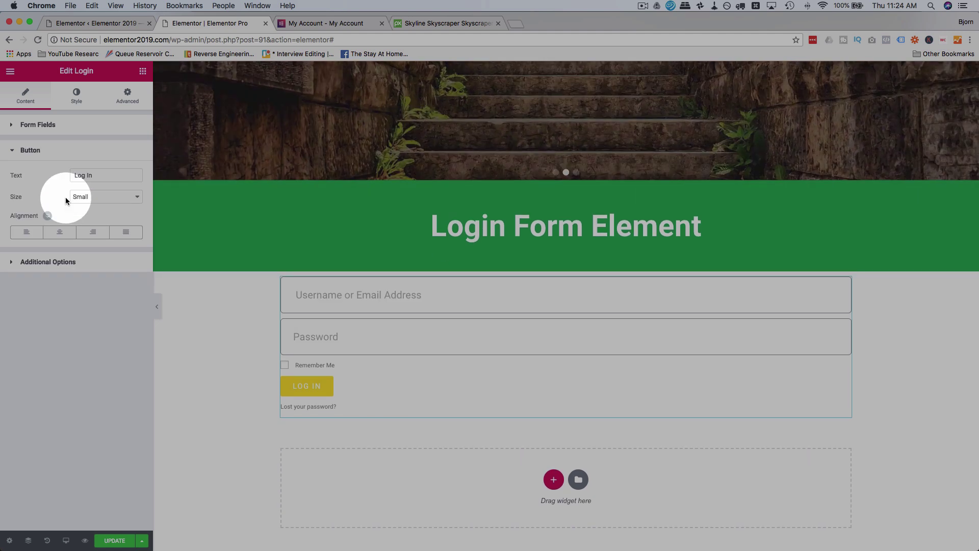
{"action": "left_click", "coordinate": [117, 234]}
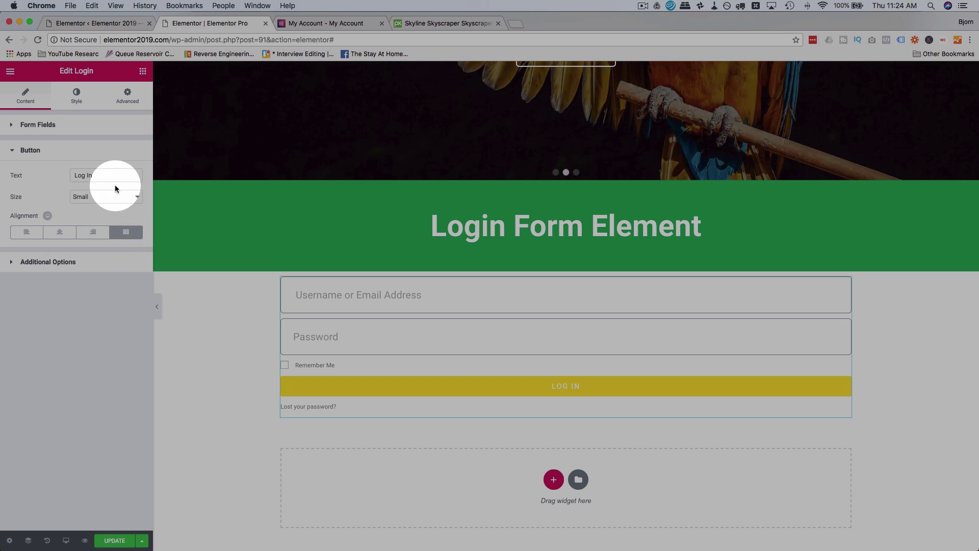
{"action": "left_click", "coordinate": [92, 221]}
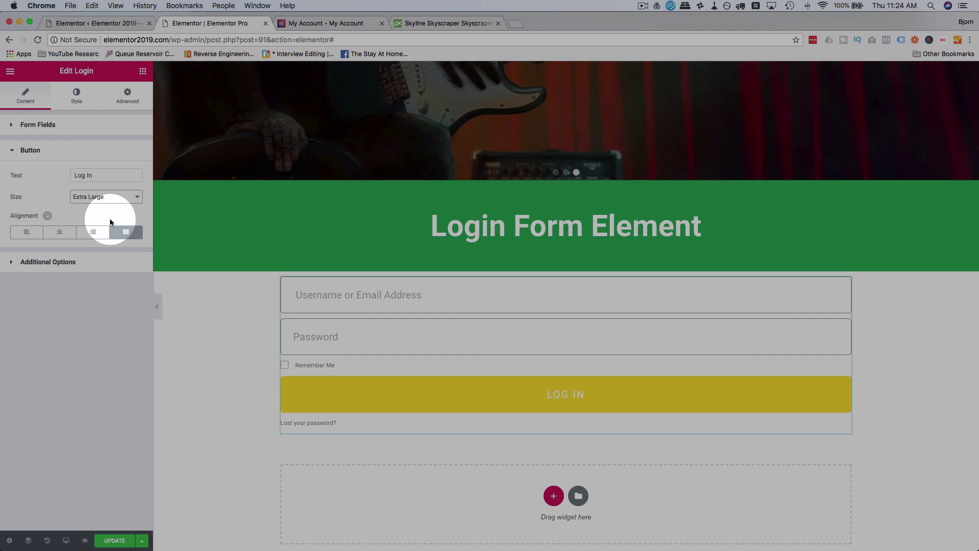
{"action": "left_click", "coordinate": [365, 372]}
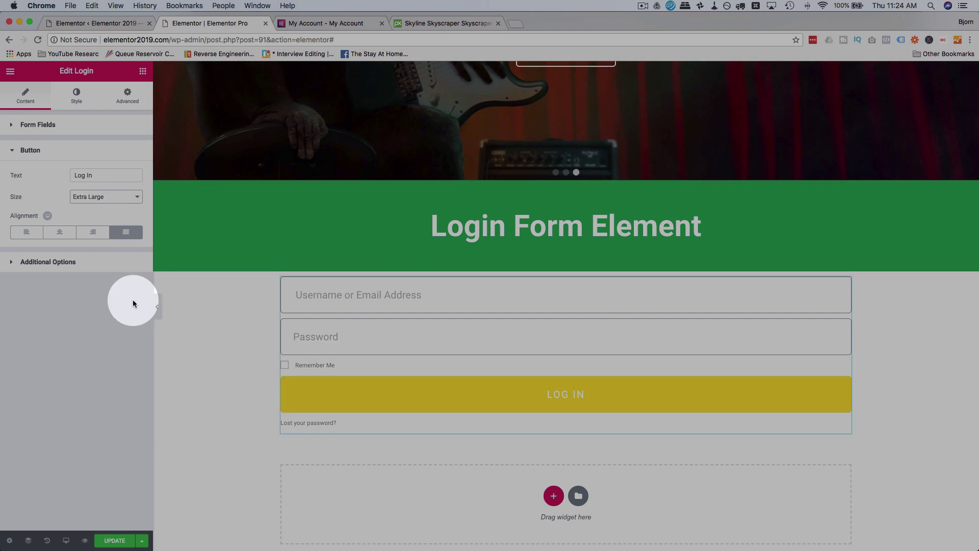
Try out the login form's Redirect After Login and Redirect After Logout options, leaving both off
{"action": "left_click", "coordinate": [55, 264]}
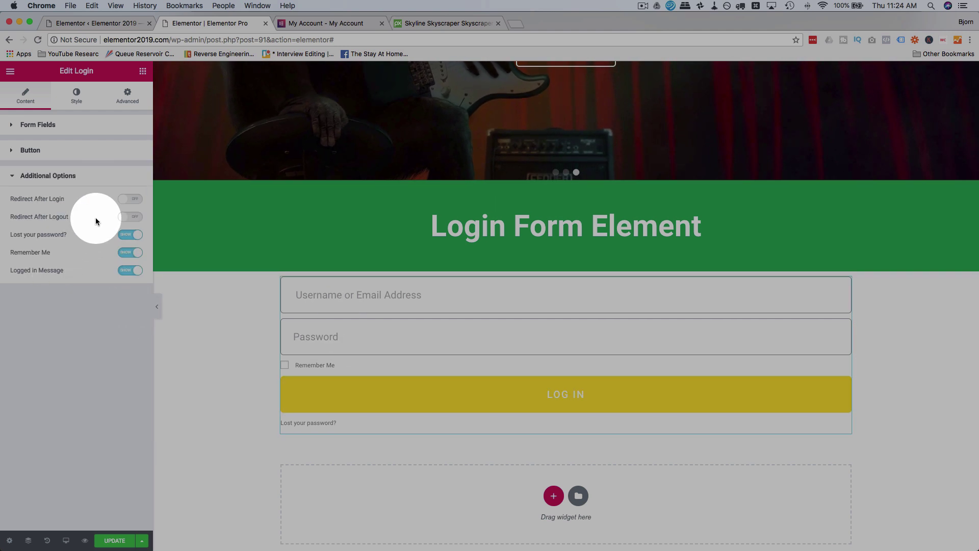
{"action": "left_click", "coordinate": [131, 199]}
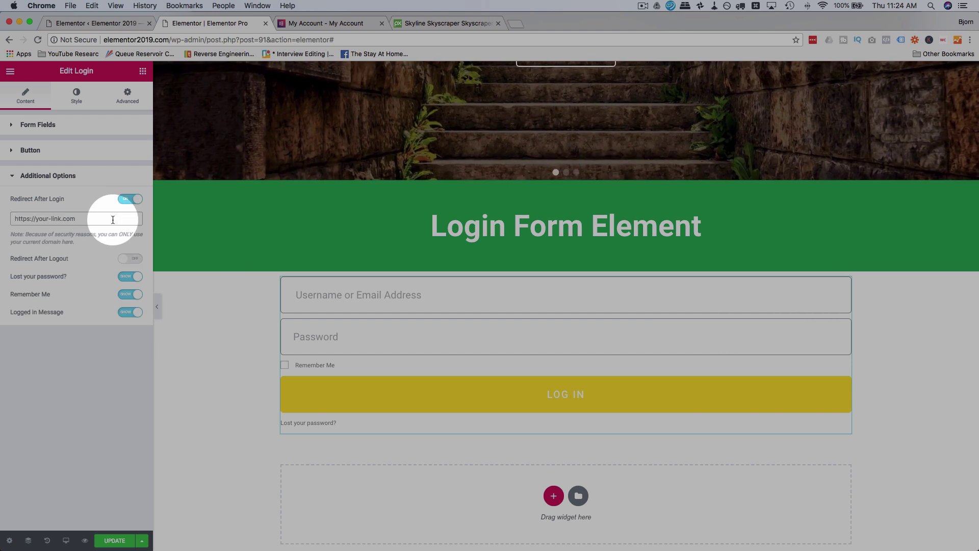
{"action": "left_click", "coordinate": [113, 219]}
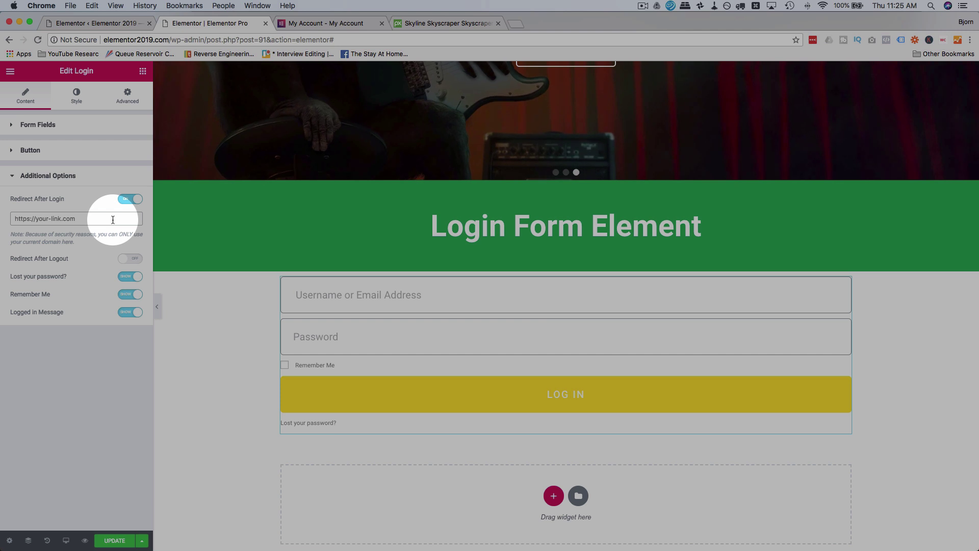
{"action": "left_click", "coordinate": [131, 199]}
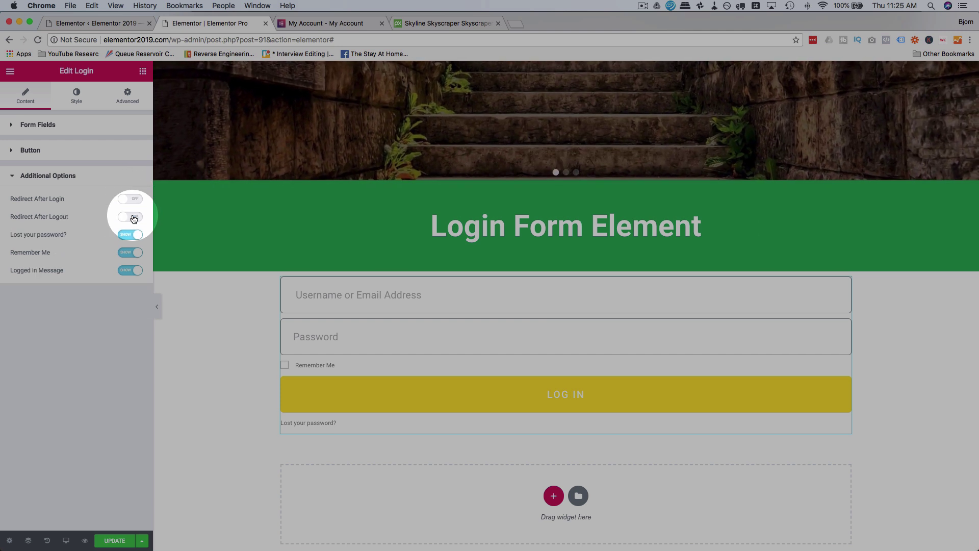
{"action": "left_click", "coordinate": [132, 217]}
{"action": "left_click", "coordinate": [132, 217]}
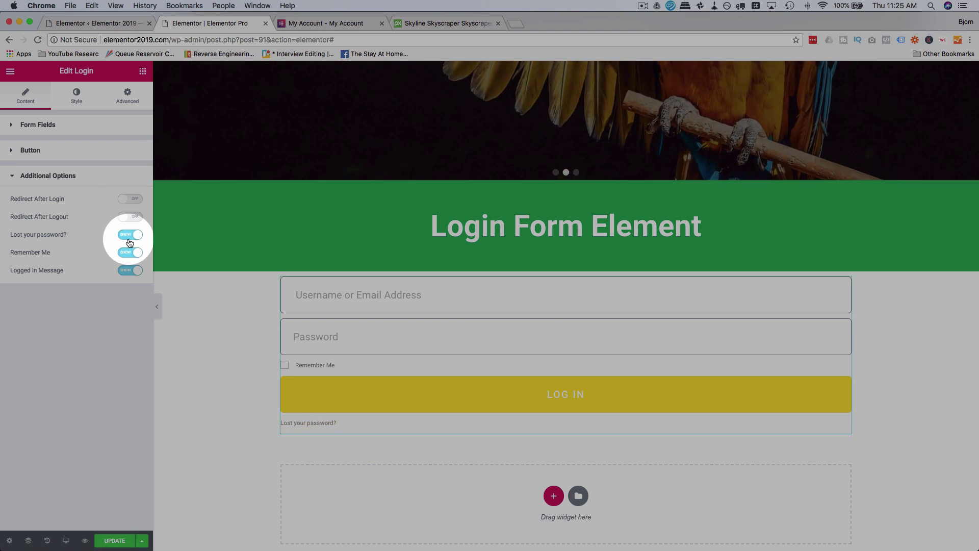
Hide the "Lost your password?" link and the Remember Me checkbox in the login form
{"action": "left_click", "coordinate": [130, 236]}
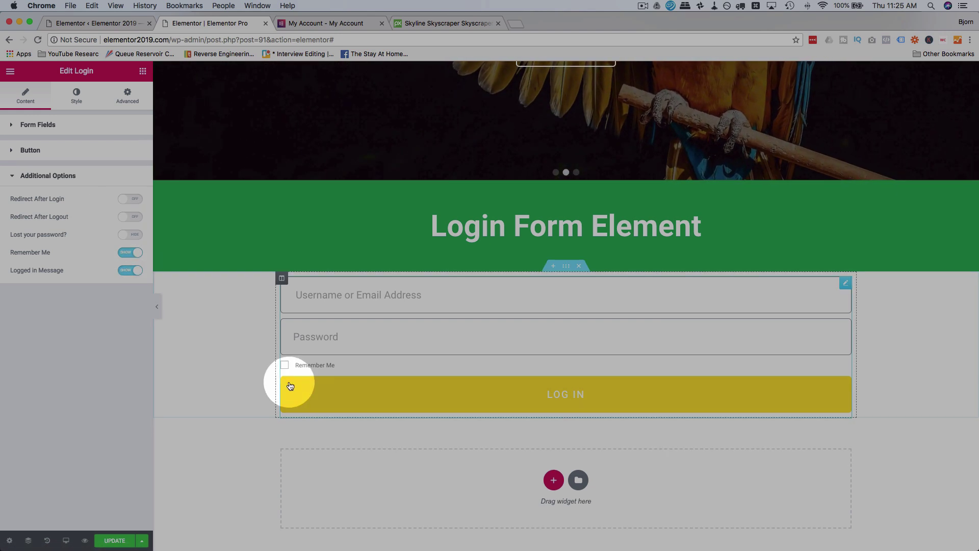
{"action": "left_click", "coordinate": [137, 256]}
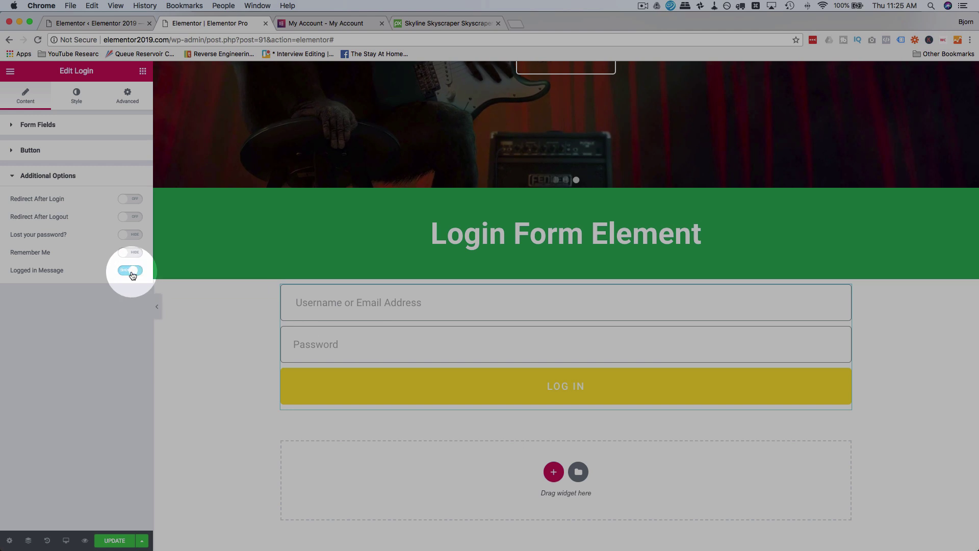
Set the login form's rows gap to 18
{"action": "left_click", "coordinate": [77, 94]}
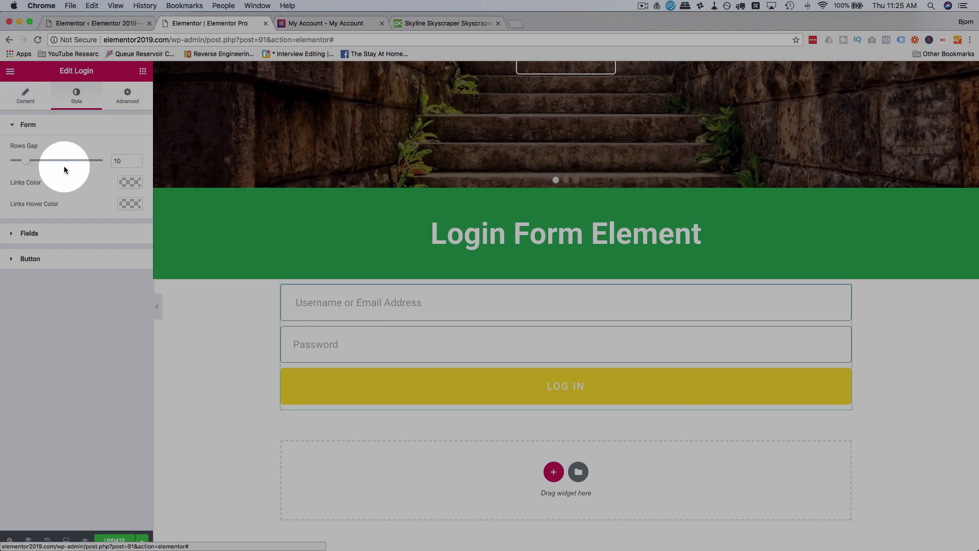
{"action": "mouse_move", "coordinate": [26, 161]}
{"action": "left_mouse_down"}
{"action": "mouse_move", "coordinate": [75, 163]}
{"action": "mouse_move", "coordinate": [21, 164]}
{"action": "mouse_move", "coordinate": [38, 165]}
{"action": "left_mouse_up"}
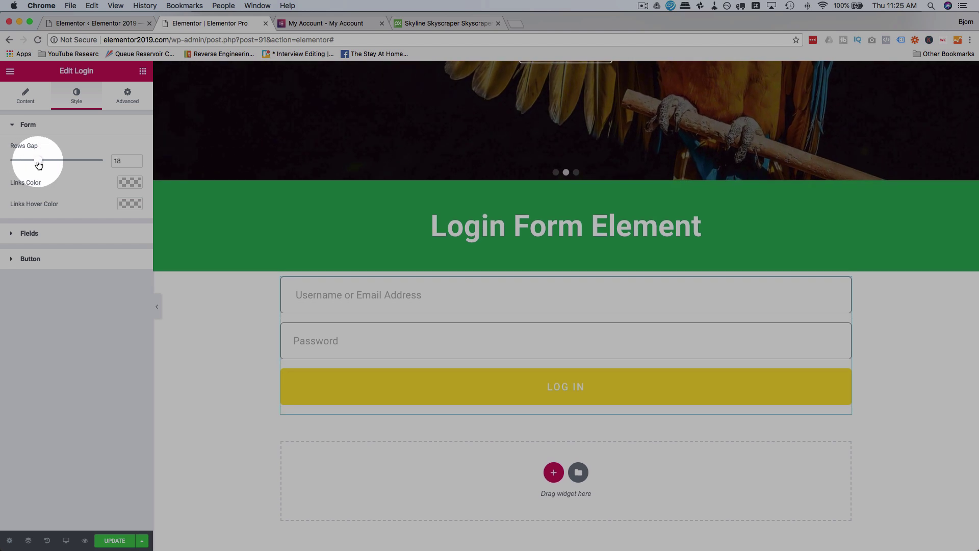
Show the Remember Me checkbox and the "Lost your password?" link again in the login form
{"action": "left_click", "coordinate": [26, 95]}
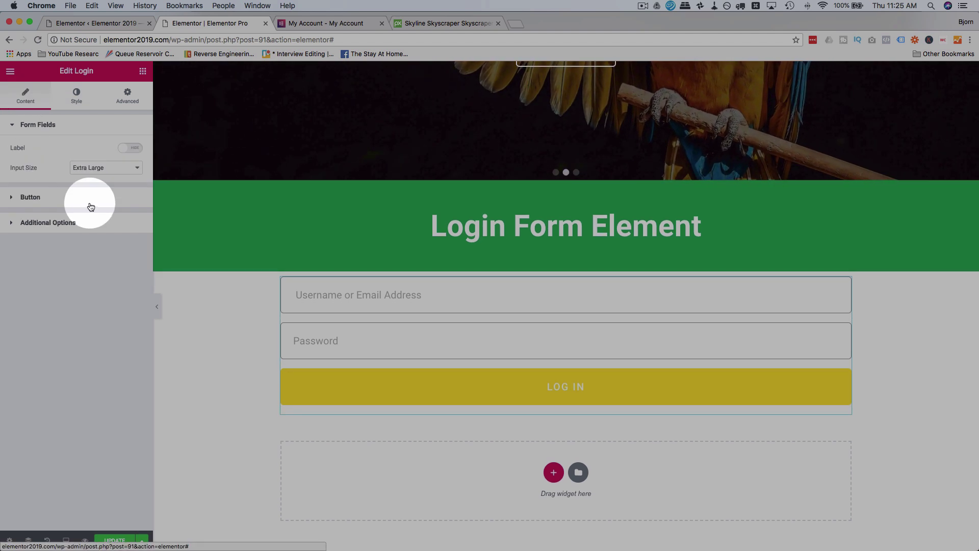
{"action": "left_click", "coordinate": [83, 230]}
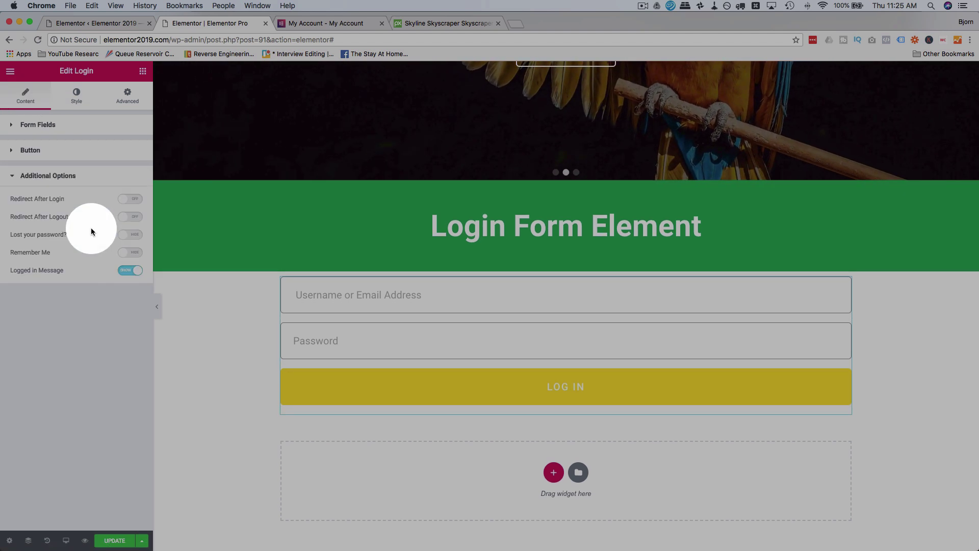
{"action": "left_click", "coordinate": [126, 253]}
{"action": "left_click", "coordinate": [133, 235]}
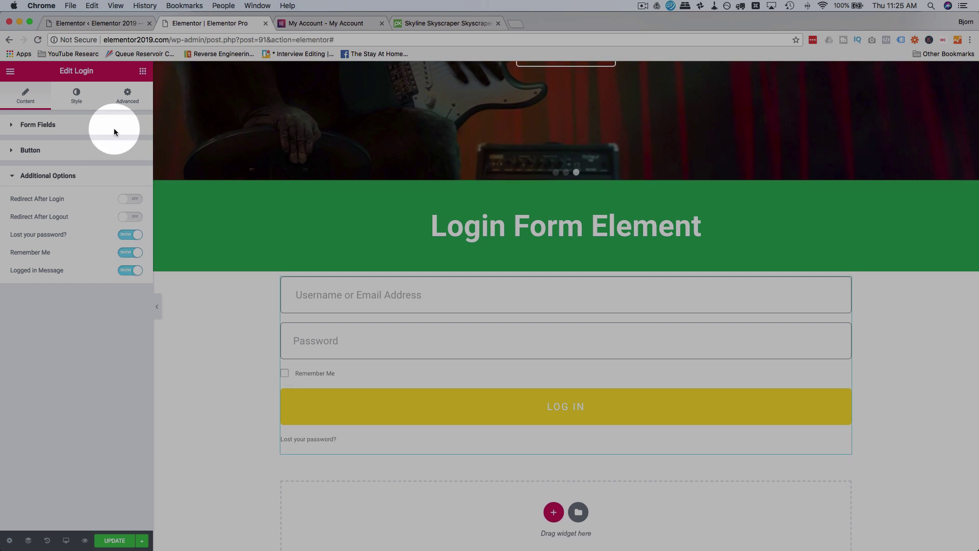
Try the green #23a455 as the login form's links color, and clear it again
{"action": "left_click", "coordinate": [84, 107]}
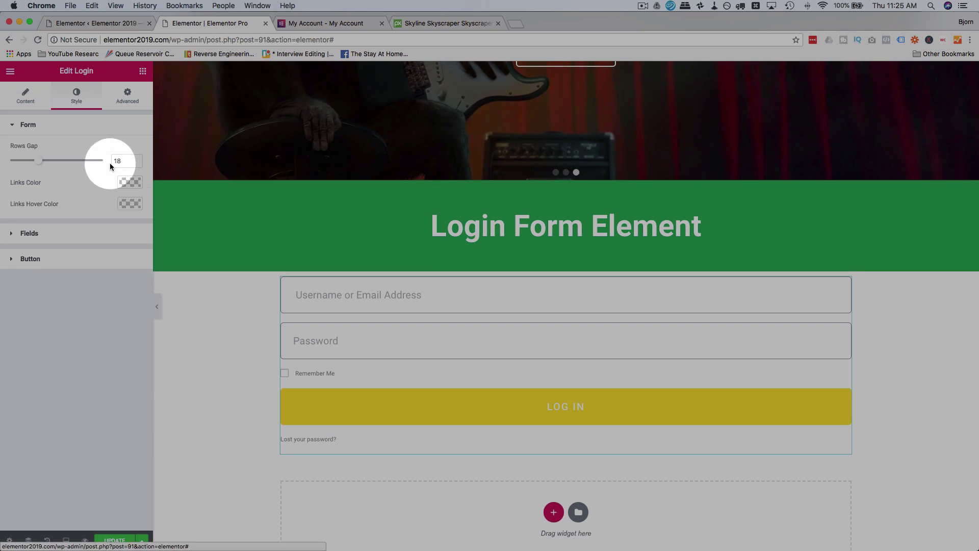
{"action": "left_click", "coordinate": [125, 182]}
{"action": "left_click", "coordinate": [79, 303]}
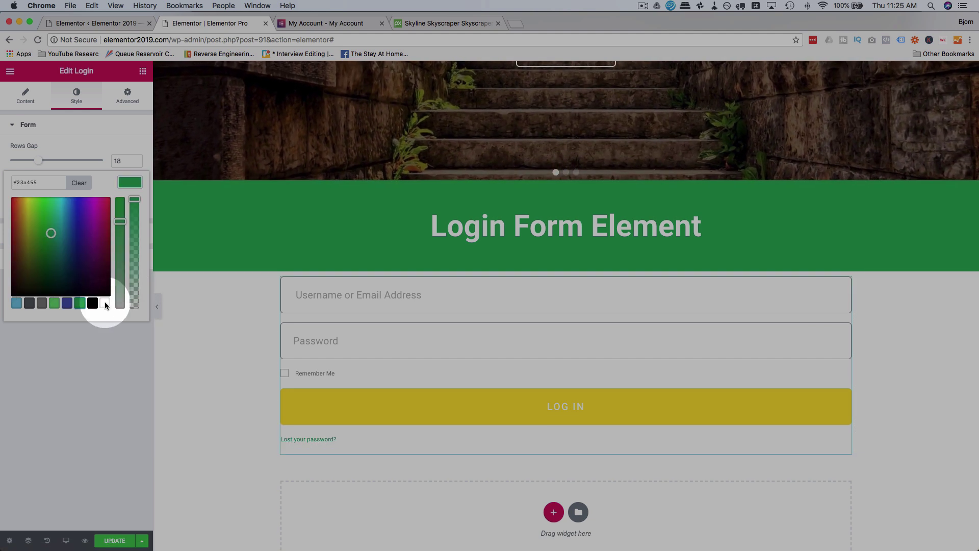
{"action": "left_click", "coordinate": [81, 182]}
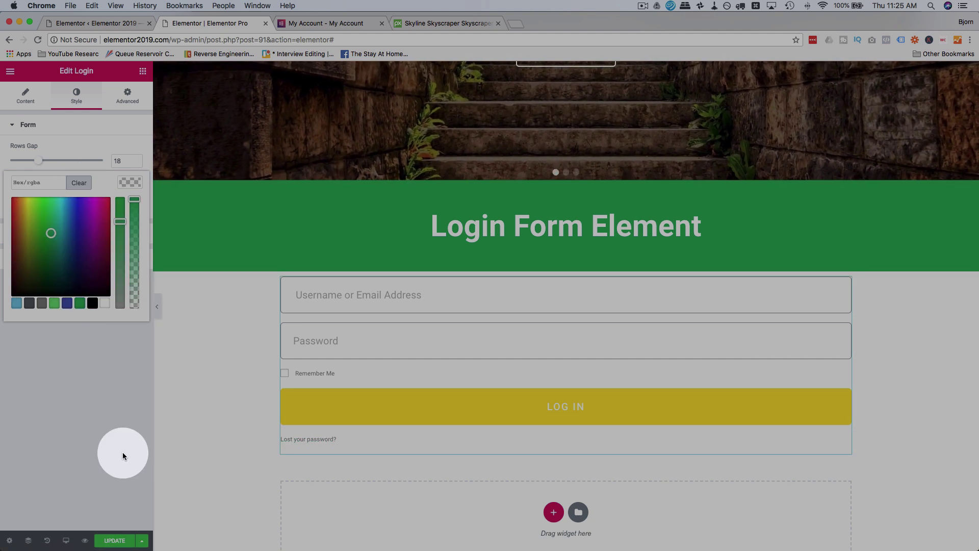
Select the hex code of the Send button's hover background color in the "Drop us a line!" form
{"action": "left_click", "coordinate": [32, 231]}
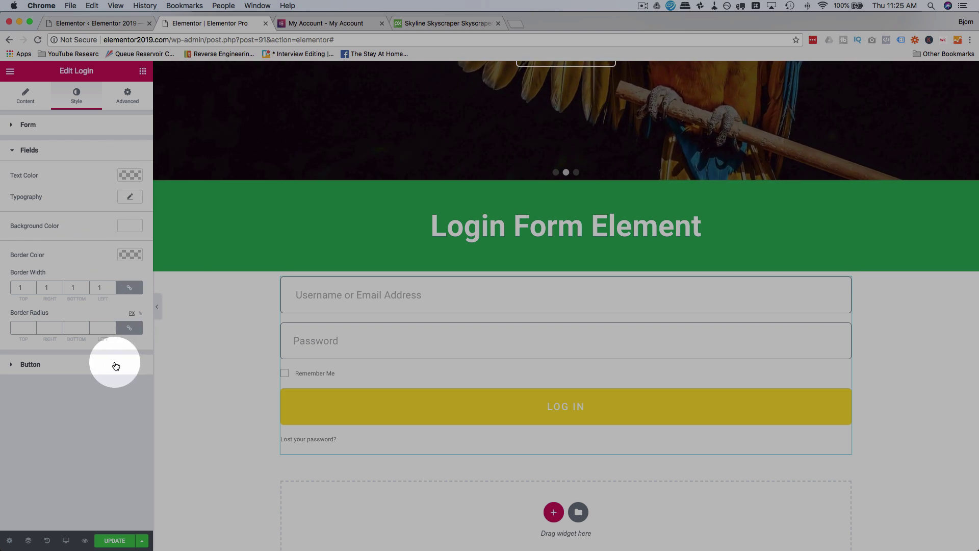
{"action": "left_click", "coordinate": [100, 365]}
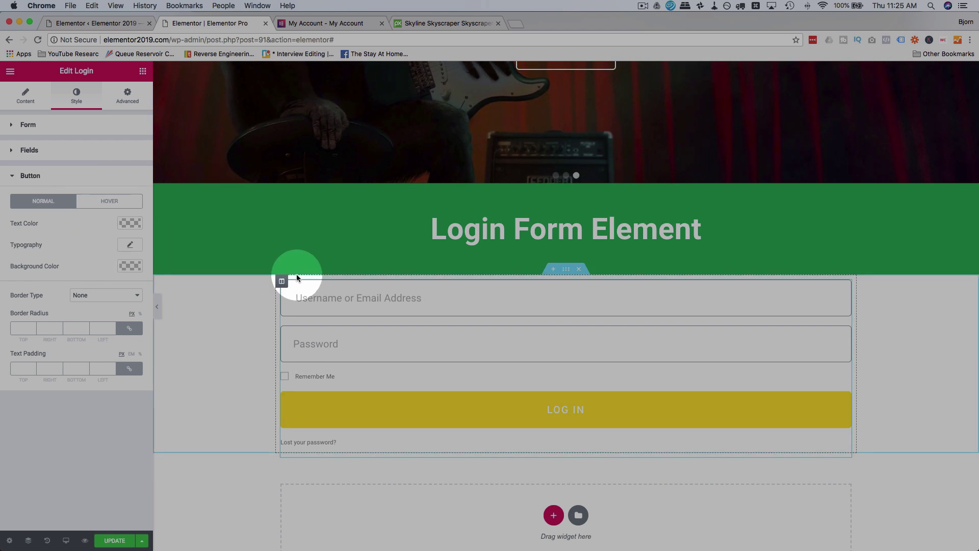
{"action": "scroll", "coordinate": [296, 276], "scroll_direction": "up", "scroll_amount": 15}
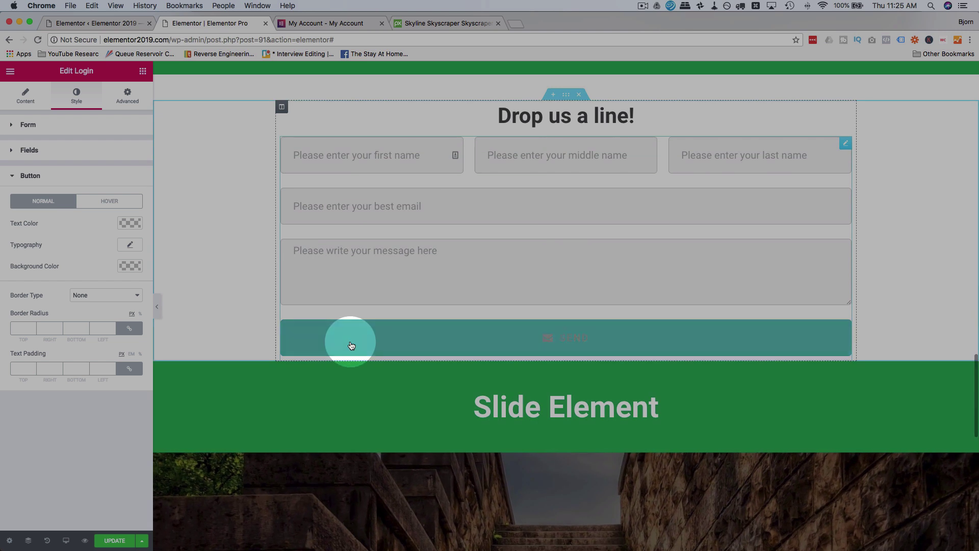
{"action": "scroll", "coordinate": [351, 346], "scroll_direction": "down", "scroll_amount": 1}
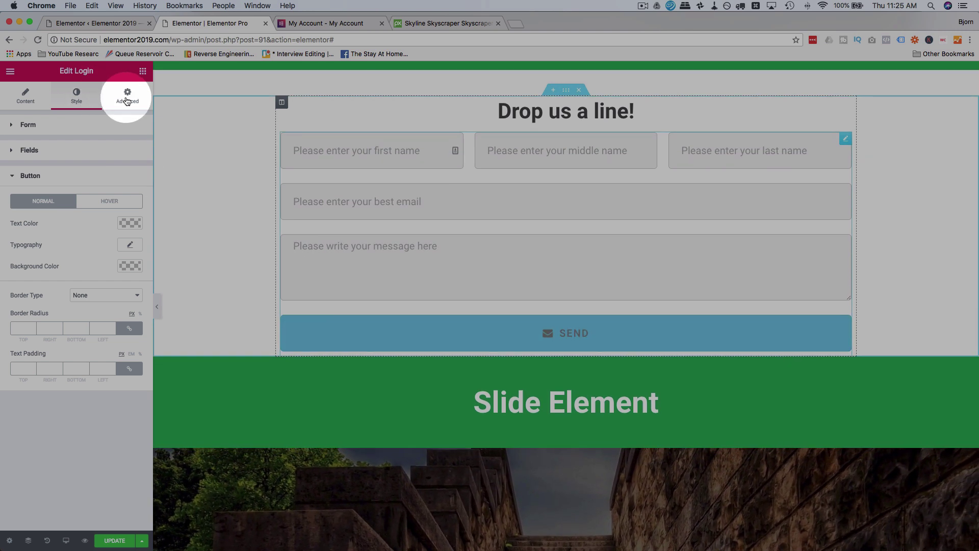
{"action": "left_click", "coordinate": [127, 96]}
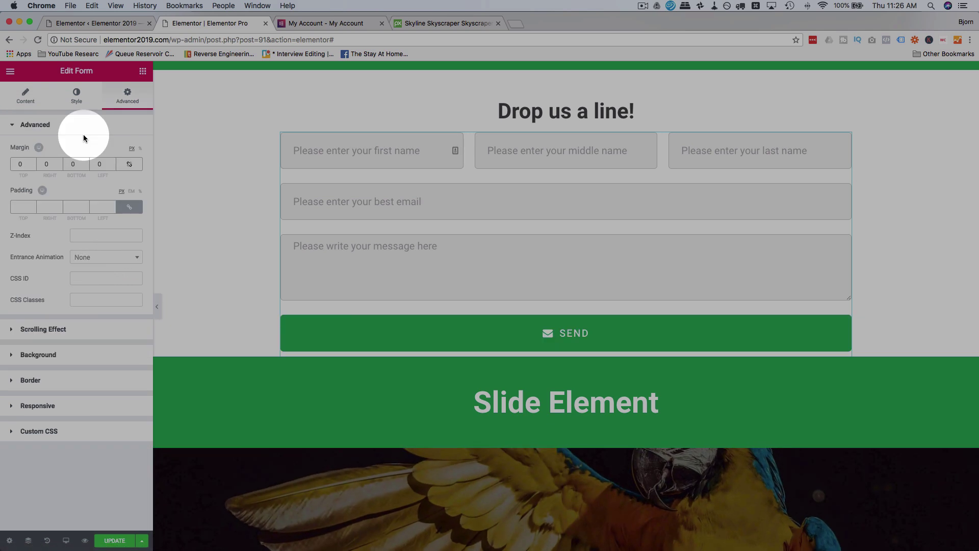
{"action": "left_click", "coordinate": [80, 96]}
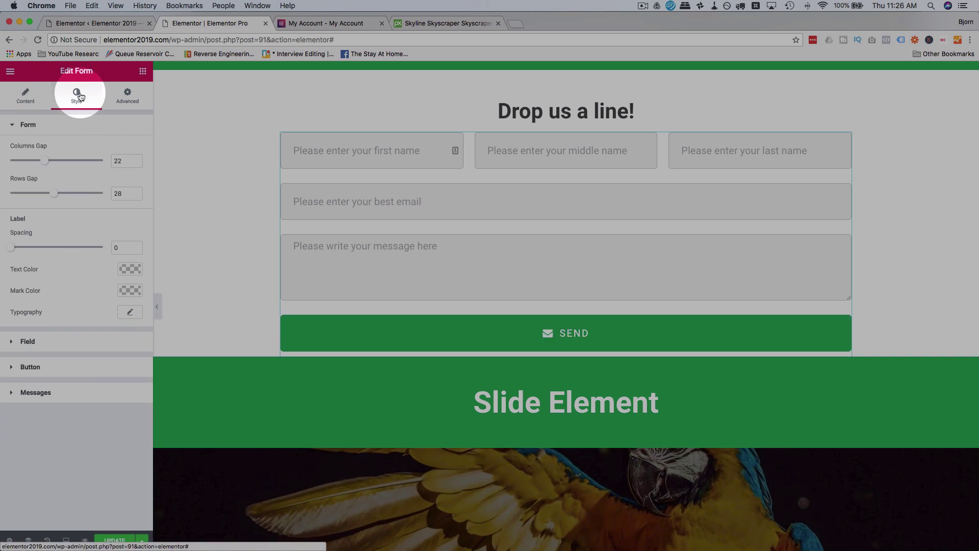
{"action": "left_click", "coordinate": [67, 367]}
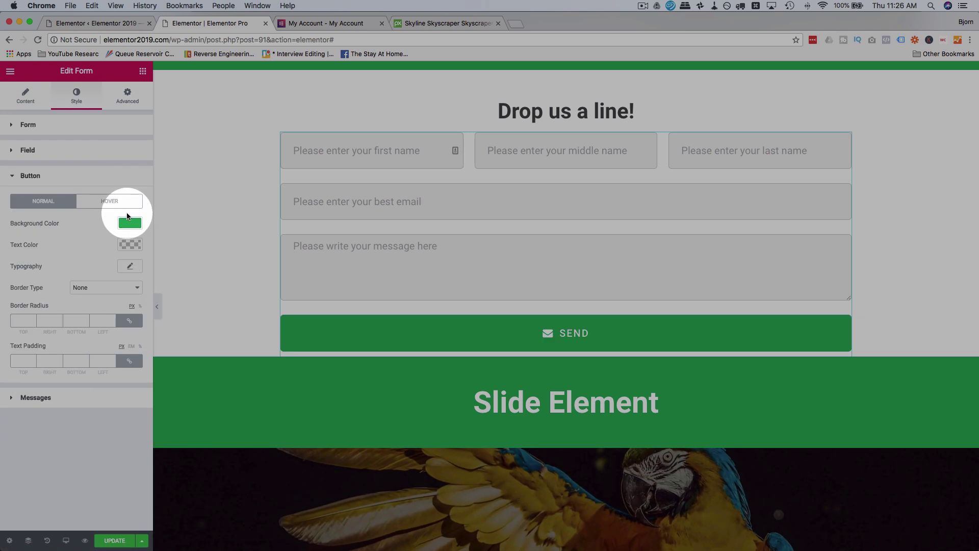
{"action": "left_click", "coordinate": [116, 201]}
{"action": "left_click", "coordinate": [130, 223]}
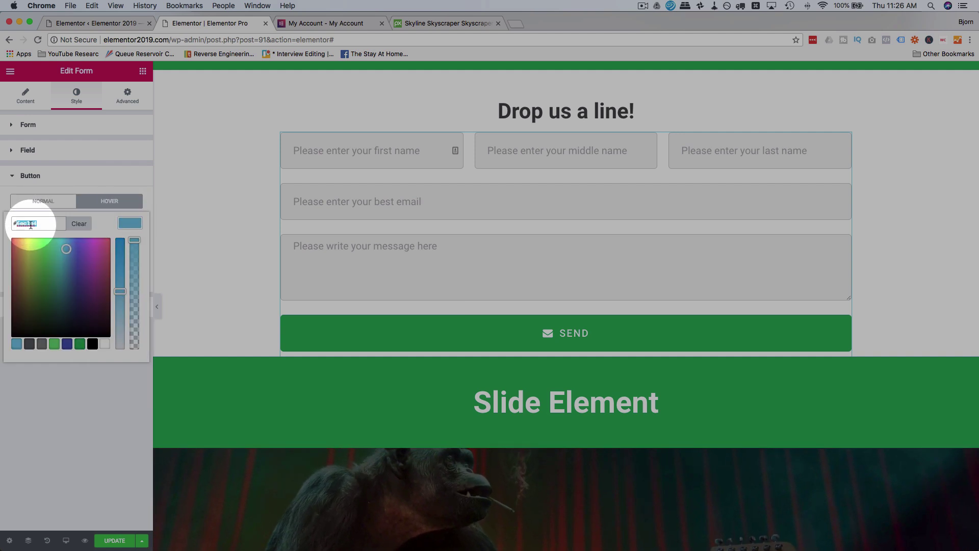
Set the normal background color of the login form's button to green #23a455
{"action": "scroll", "coordinate": [251, 435], "scroll_direction": "down", "scroll_amount": 15}
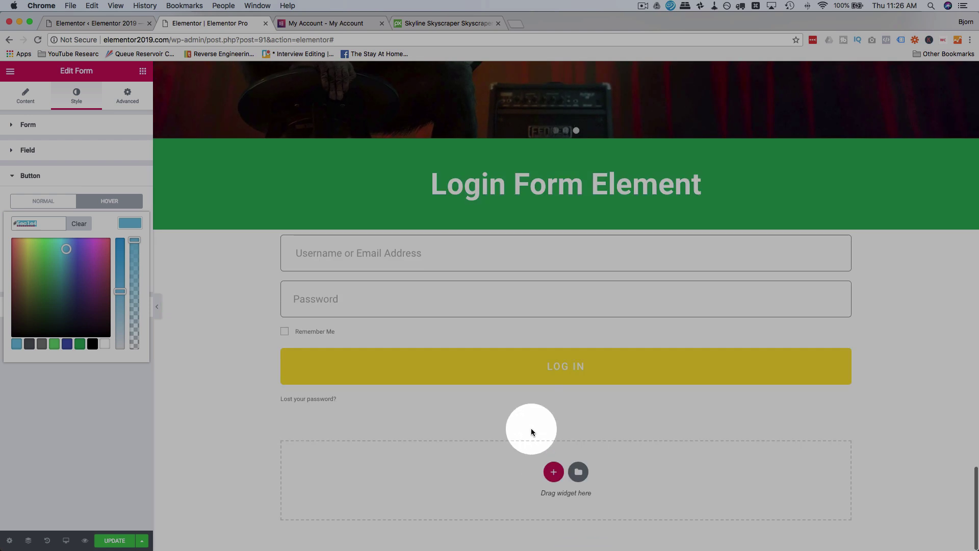
{"action": "left_click", "coordinate": [531, 381]}
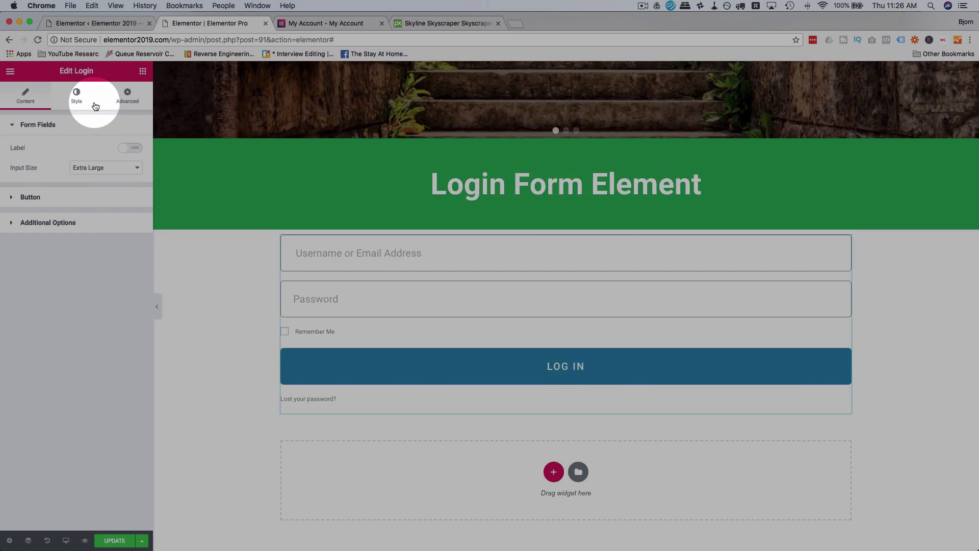
{"action": "left_click", "coordinate": [77, 102]}
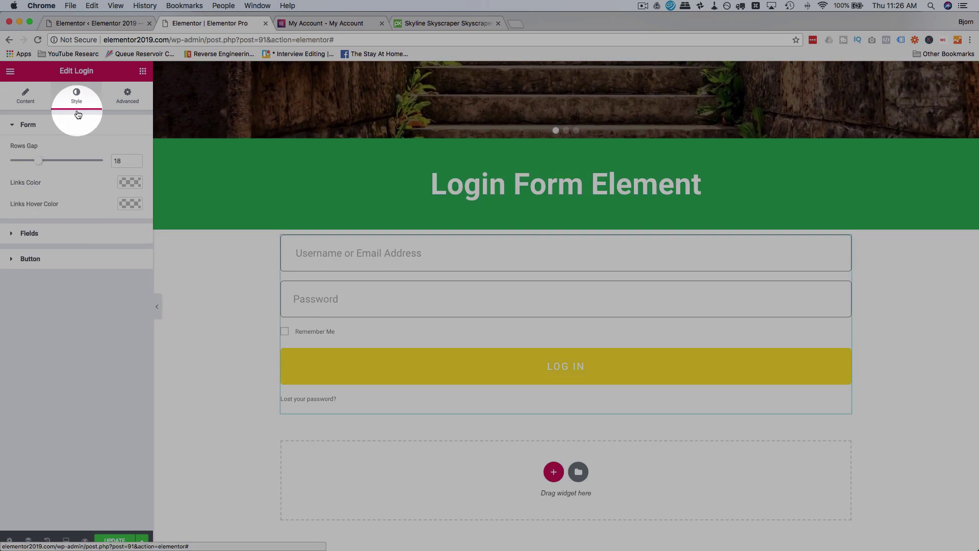
{"action": "left_click", "coordinate": [69, 256]}
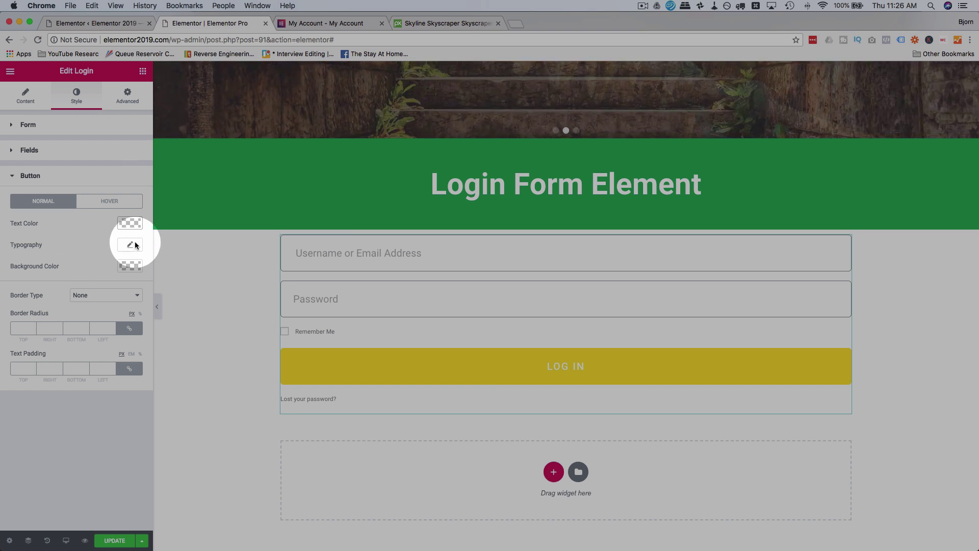
{"action": "left_click", "coordinate": [133, 268]}
{"action": "left_click", "coordinate": [79, 386]}
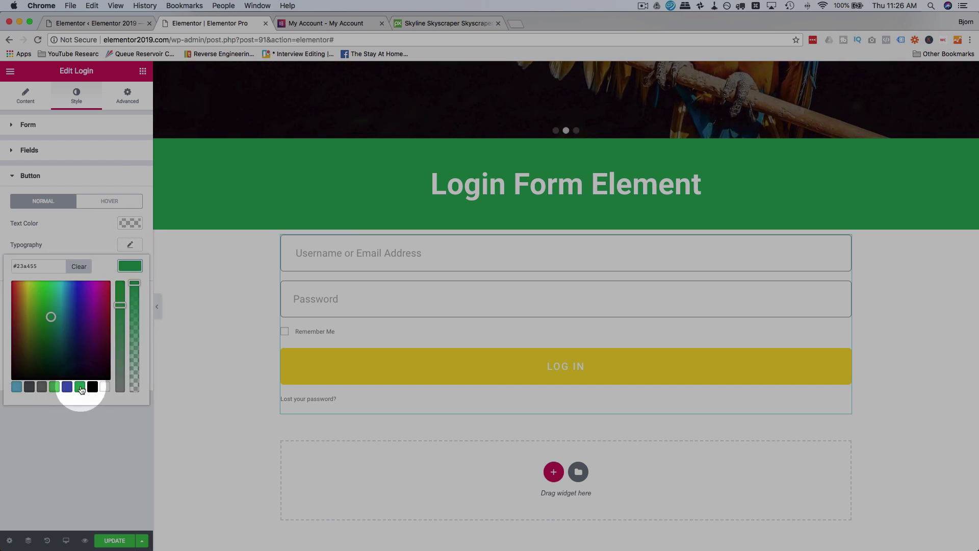
Set the hover background color of the login form's button to light blue #6ec1e4
{"action": "left_click", "coordinate": [114, 202]}
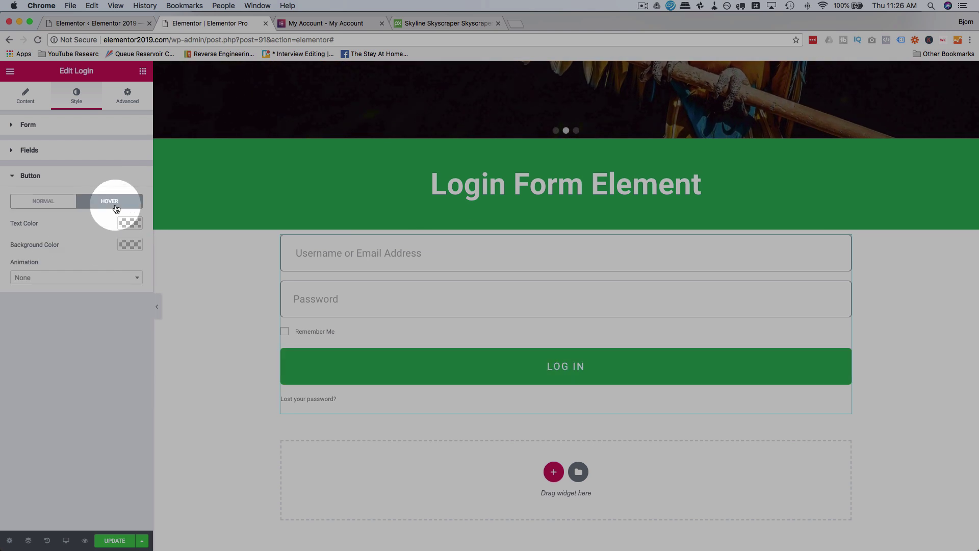
{"action": "left_click", "coordinate": [128, 245]}
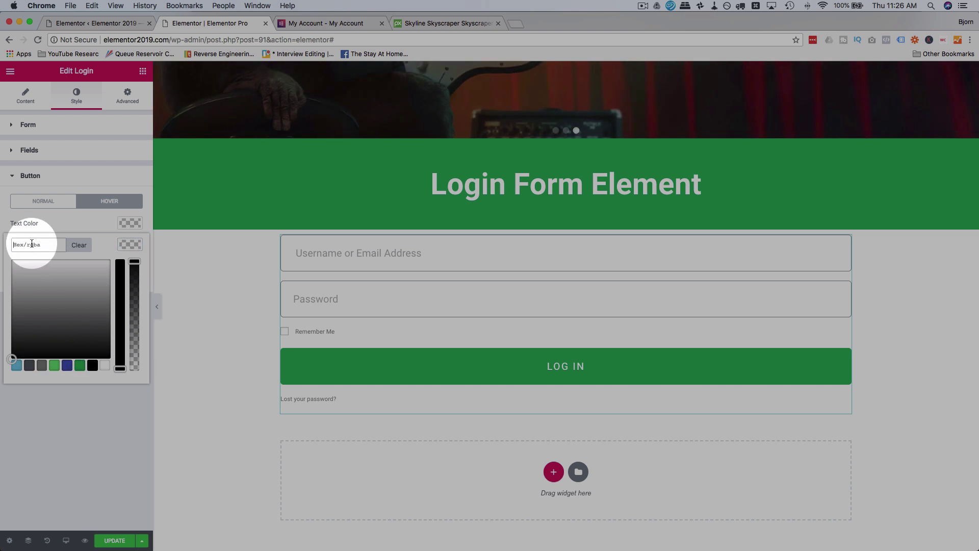
{"action": "type", "text": "#6ec1e4"}
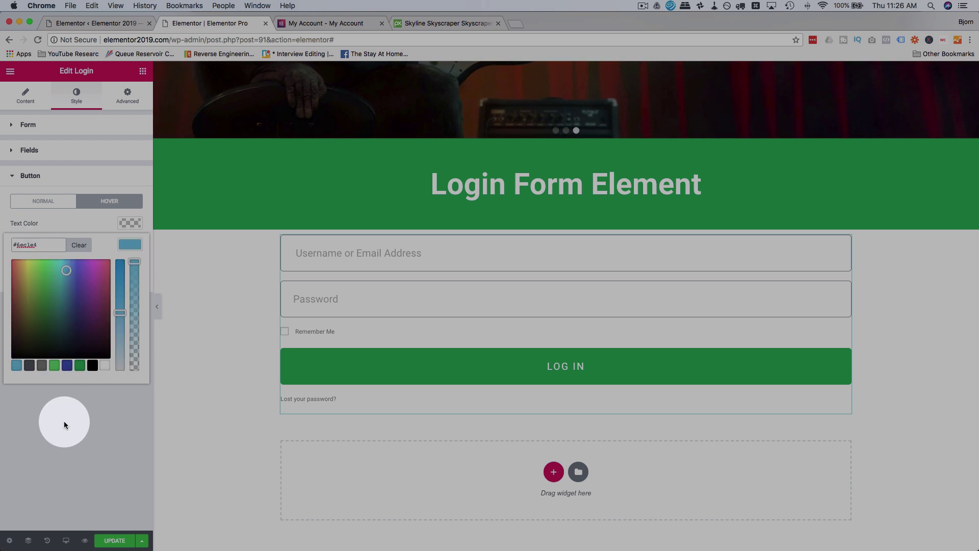
{"action": "left_click", "coordinate": [64, 423]}
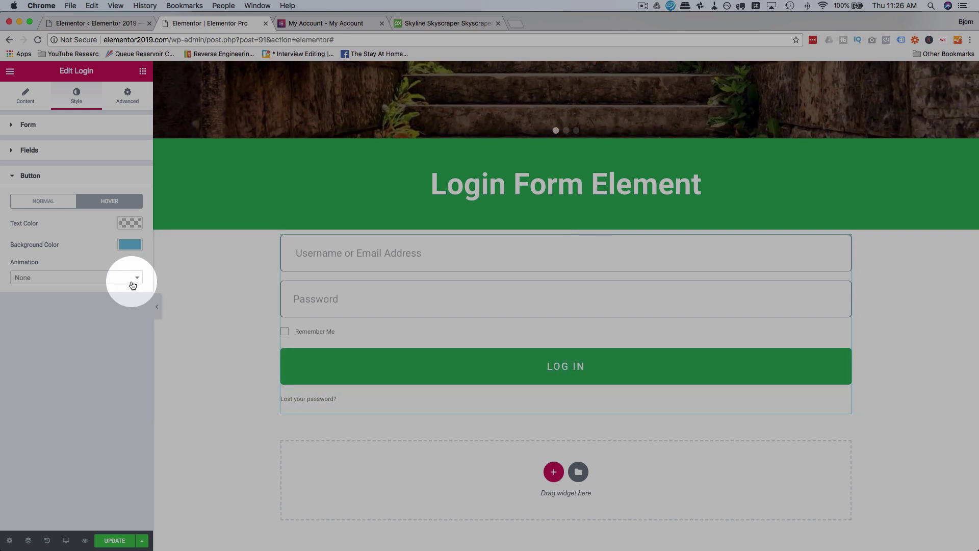
{"action": "left_click", "coordinate": [43, 201]}
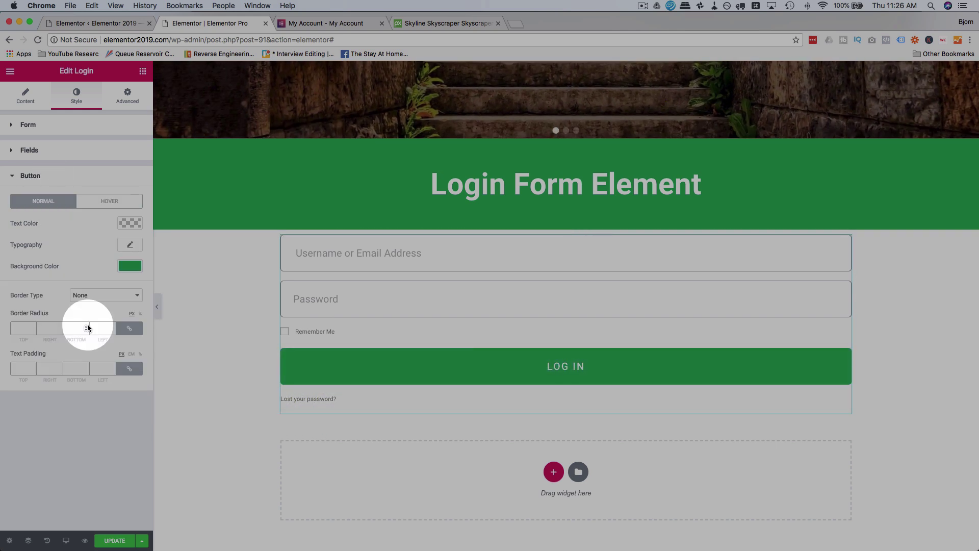
{"action": "left_click", "coordinate": [30, 100]}
{"action": "left_click", "coordinate": [60, 200]}
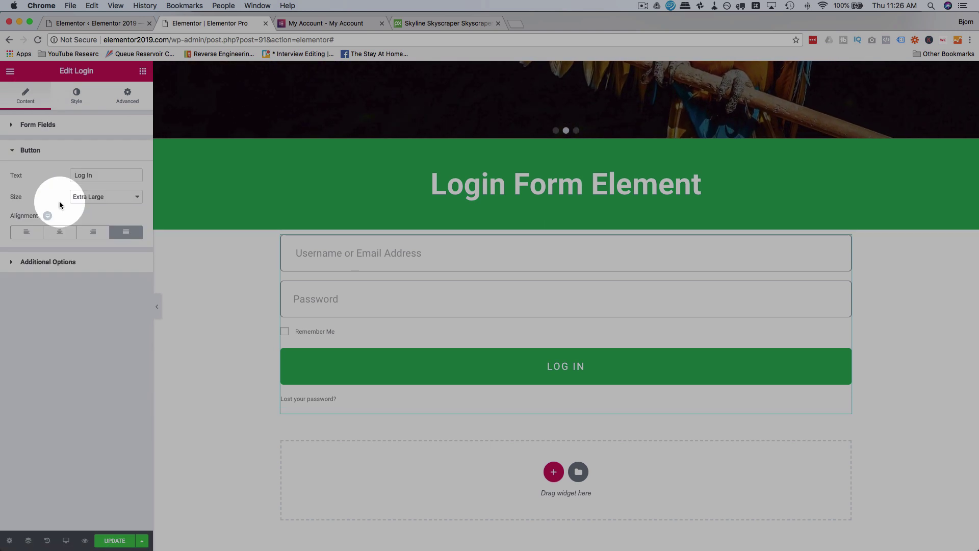
{"action": "left_click", "coordinate": [77, 95]}
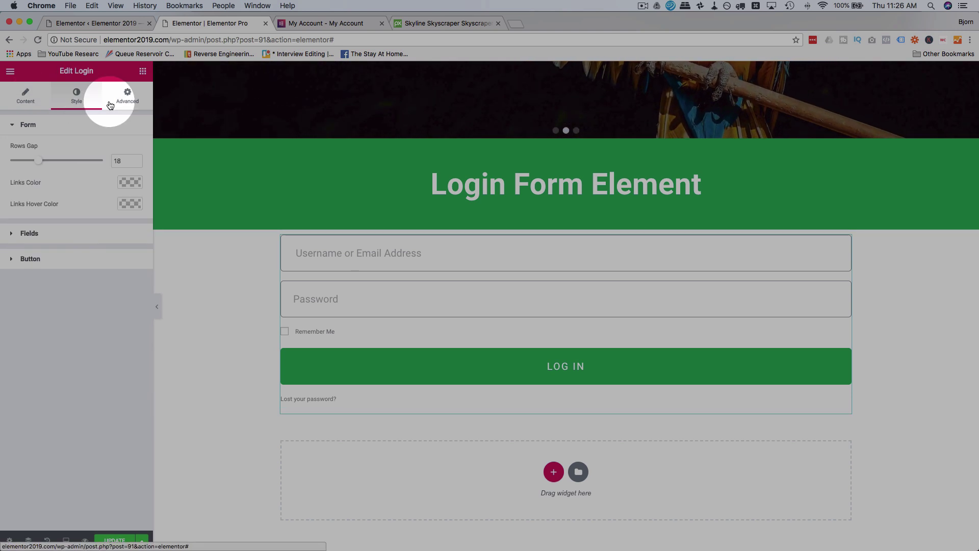
{"action": "left_click", "coordinate": [126, 101]}
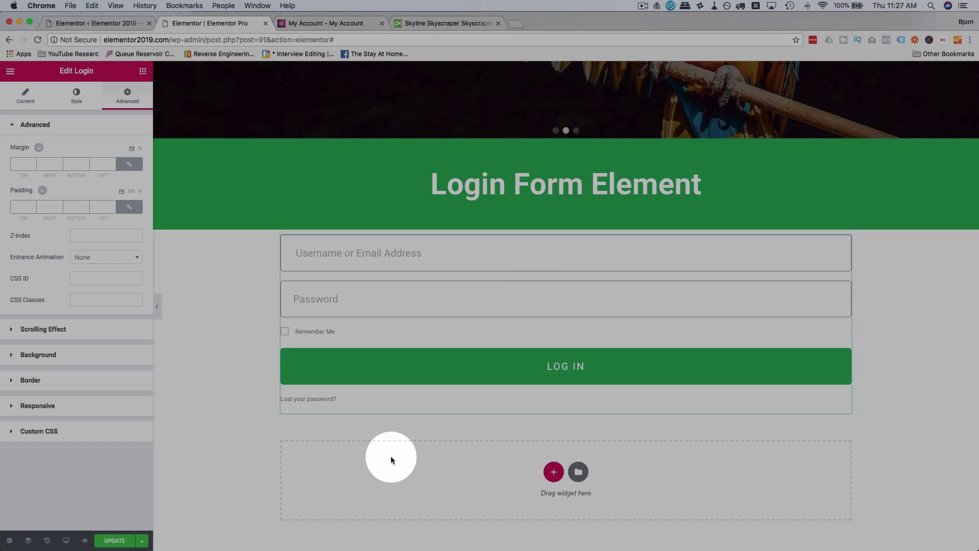
Update the page to save the login form's changes
{"action": "left_click", "coordinate": [114, 540]}
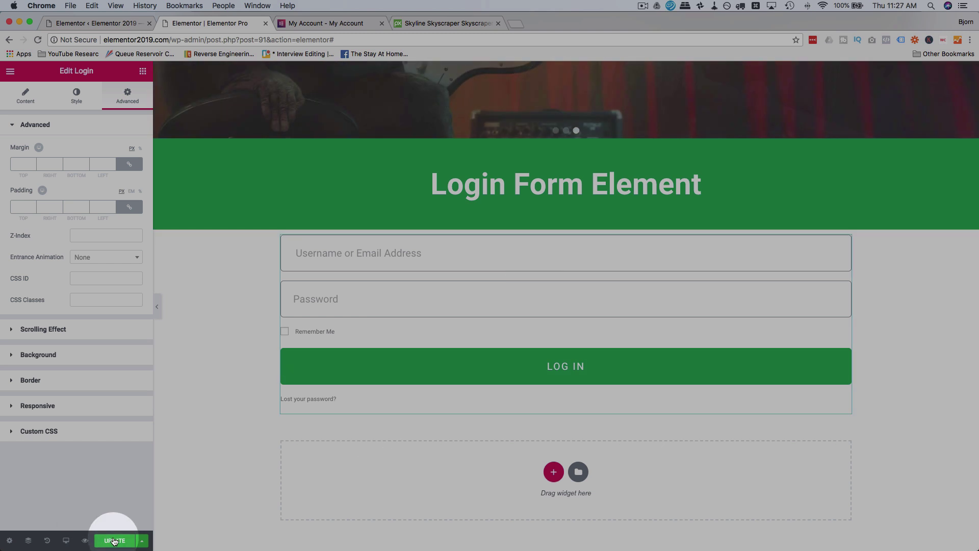